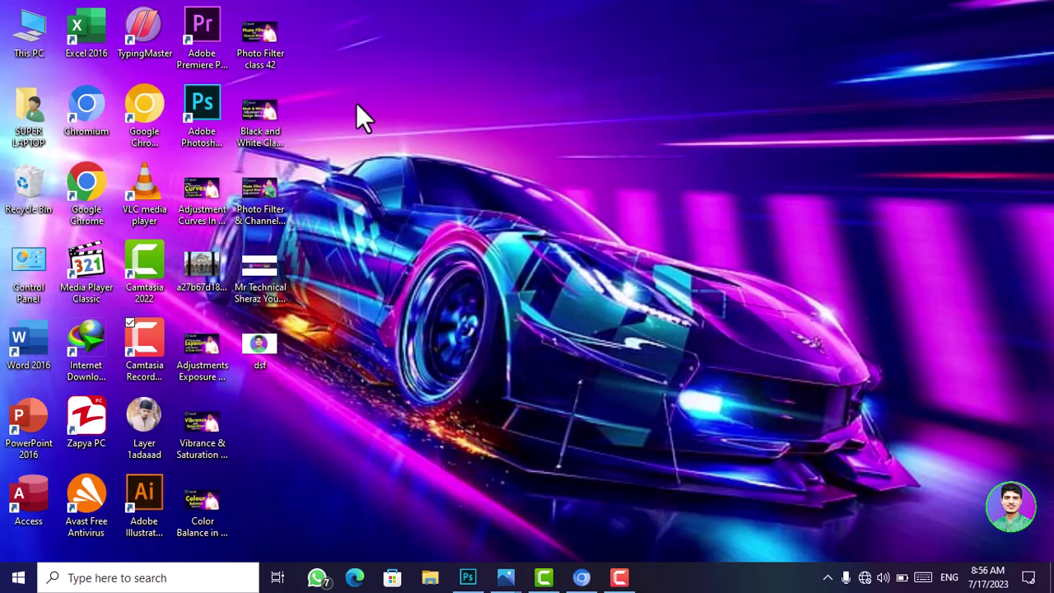
Switch to Photoshop, duplicate the portrait's Layer 1 and hide the original layer
click(467, 577)
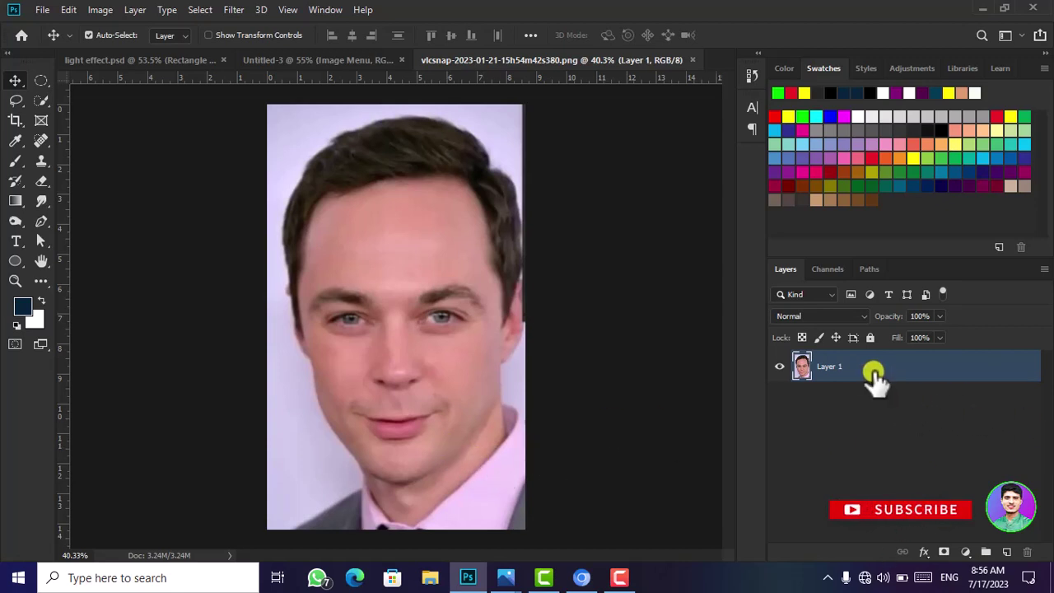
key(ctrl+j)
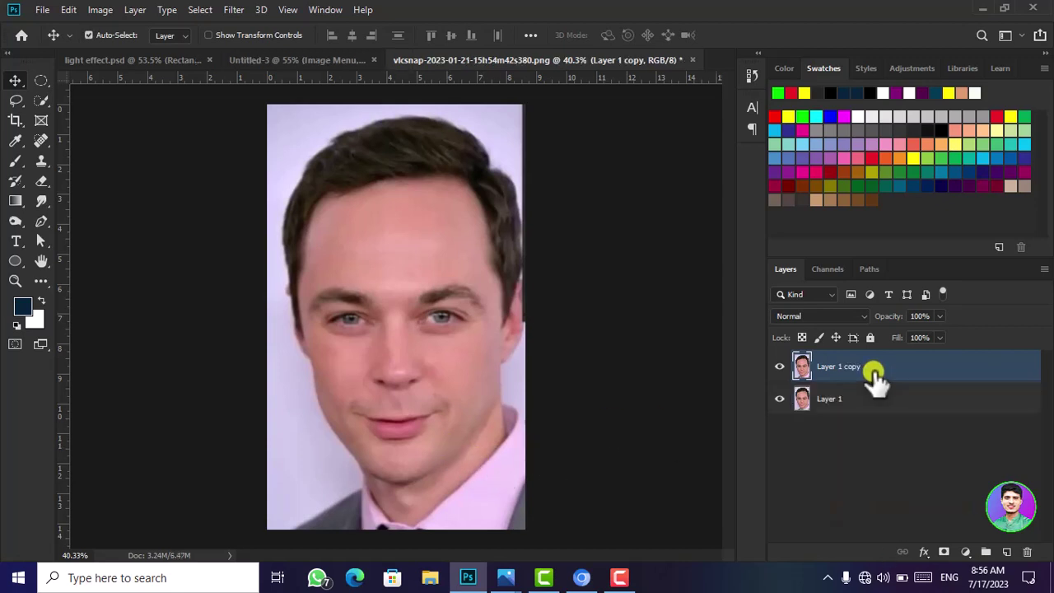
click(780, 399)
Select the light background around the man on Layer 1 copy with the Magic Wand Tool
click(40, 100)
right_click(39, 100)
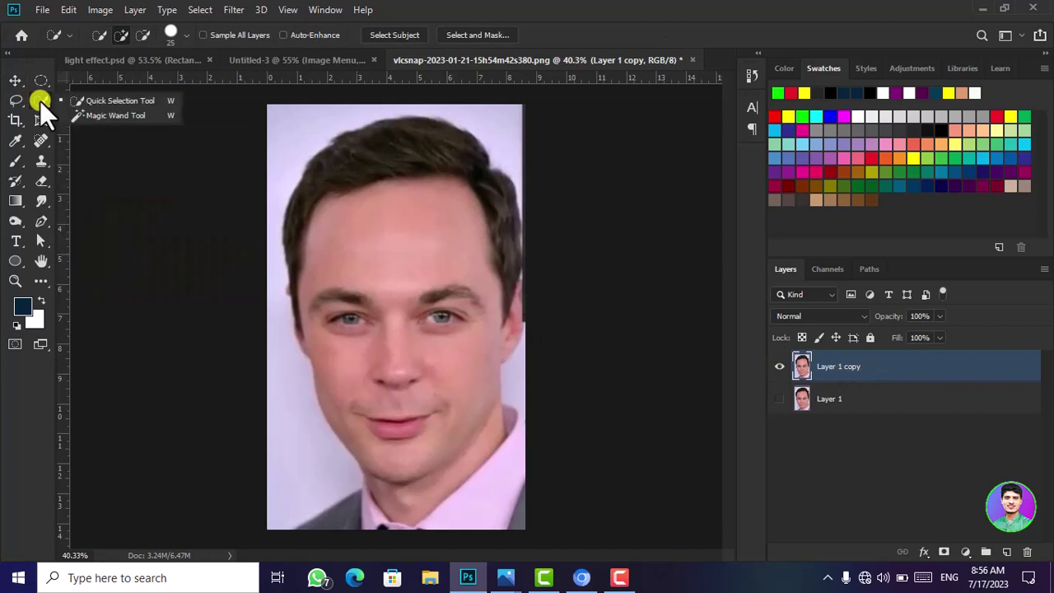
click(92, 115)
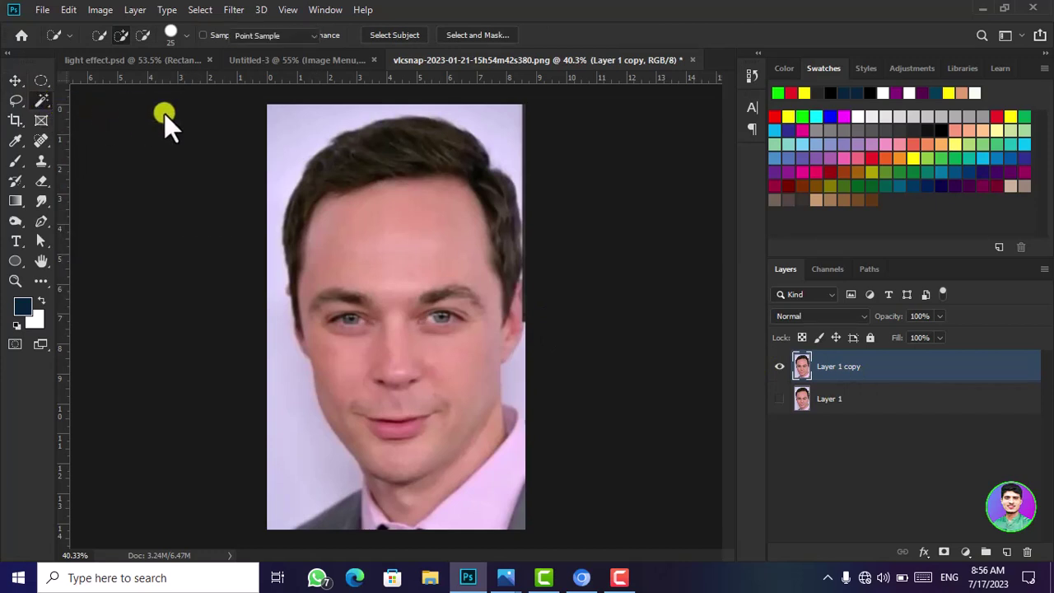
click(292, 121)
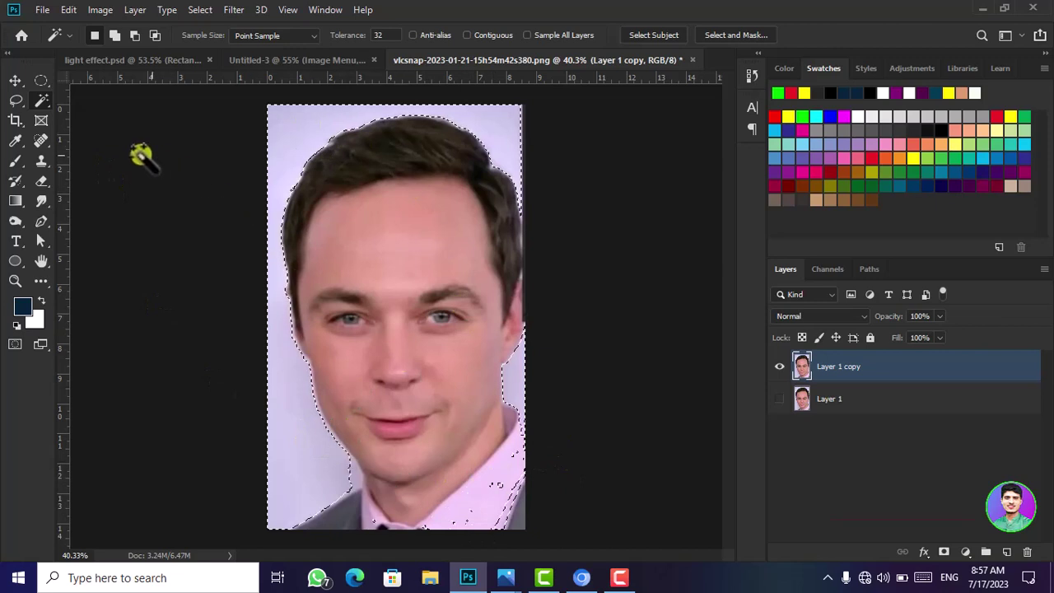
Refine the background selection along the man's outline with the Quick Selection Tool
right_click(42, 104)
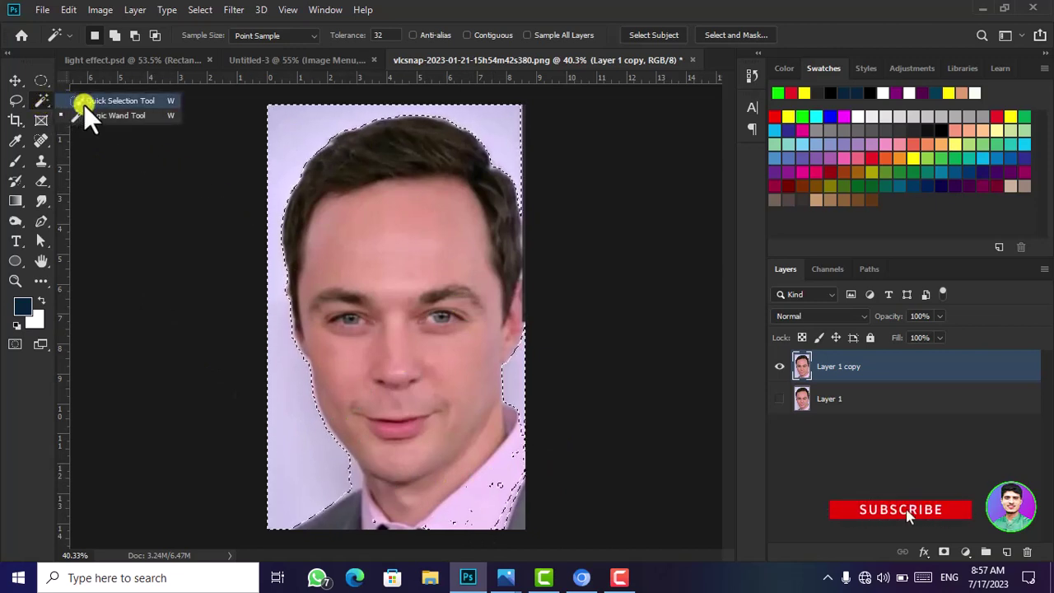
click(84, 104)
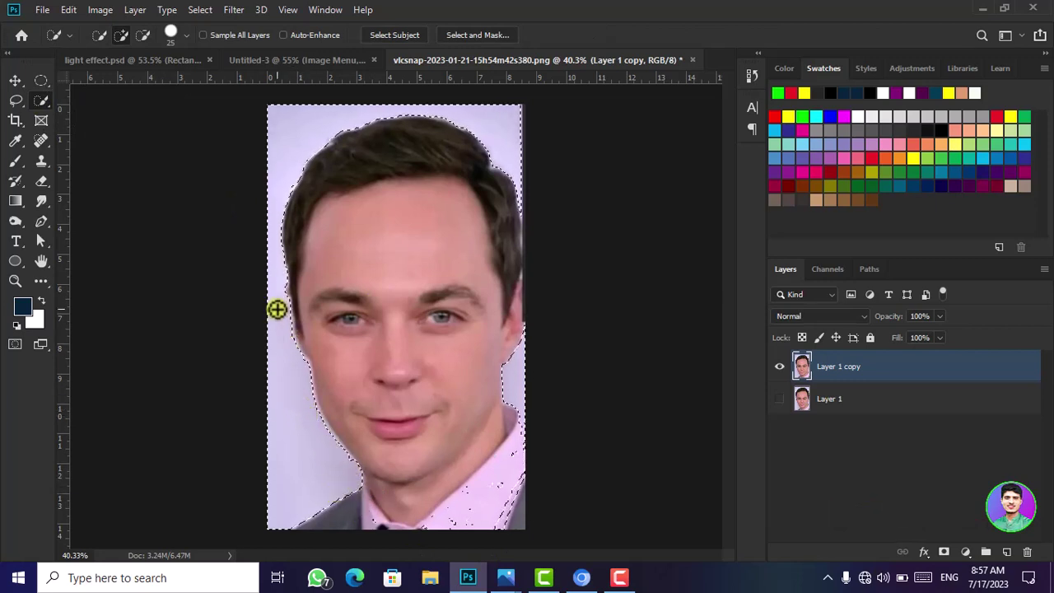
drag(282, 299, 284, 288)
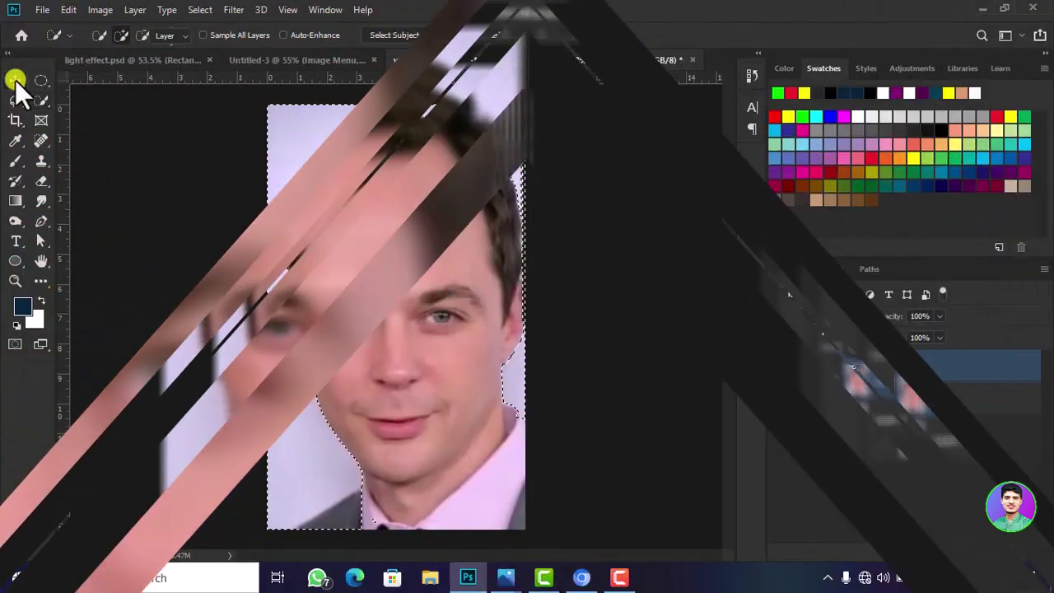
Delete the selected background from Layer 1 copy and clear the selection
click(15, 80)
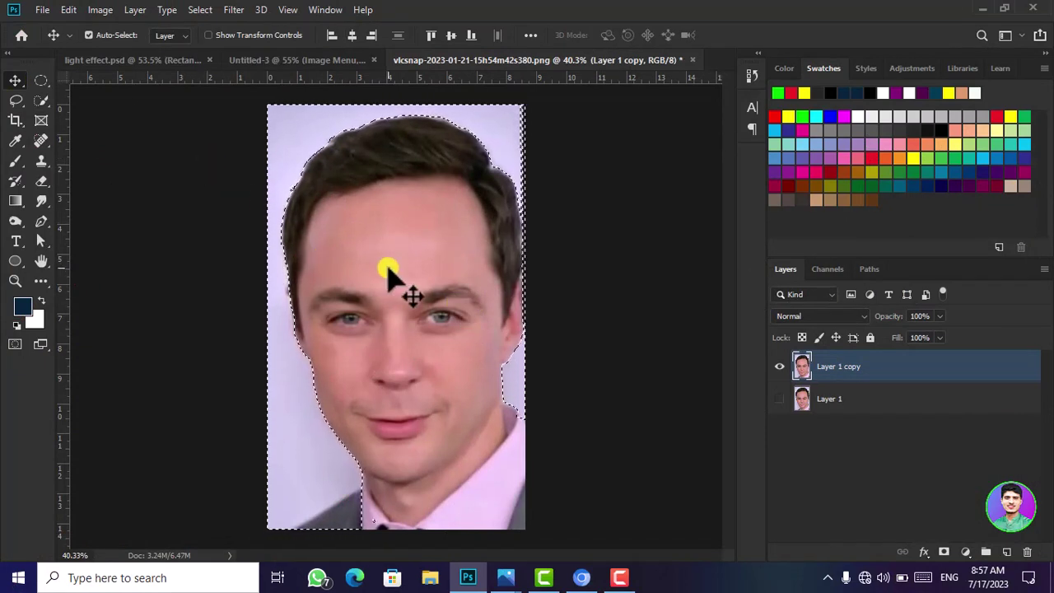
key(Delete)
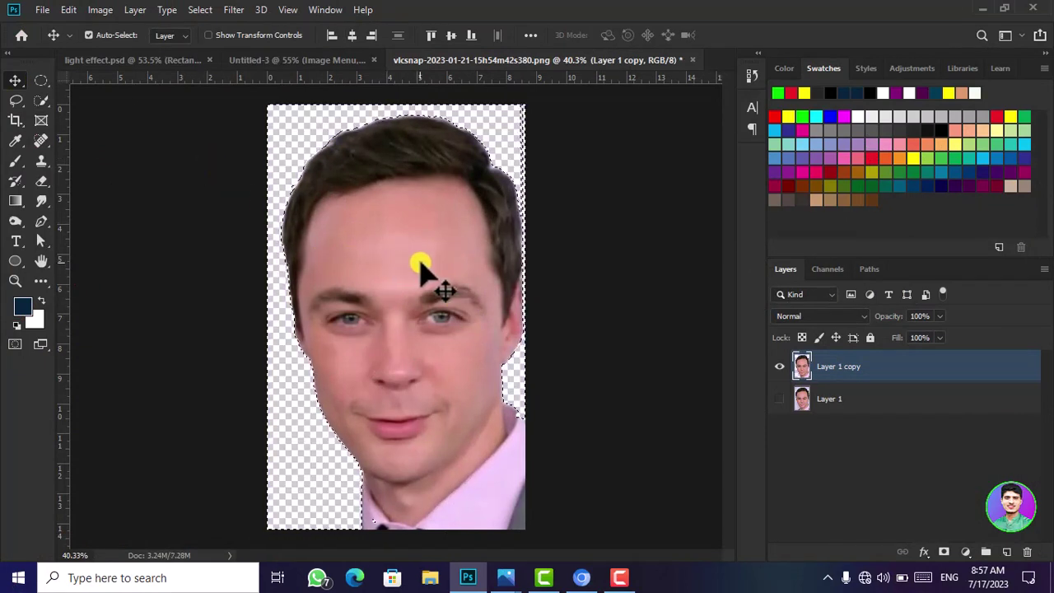
key(ctrl+d)
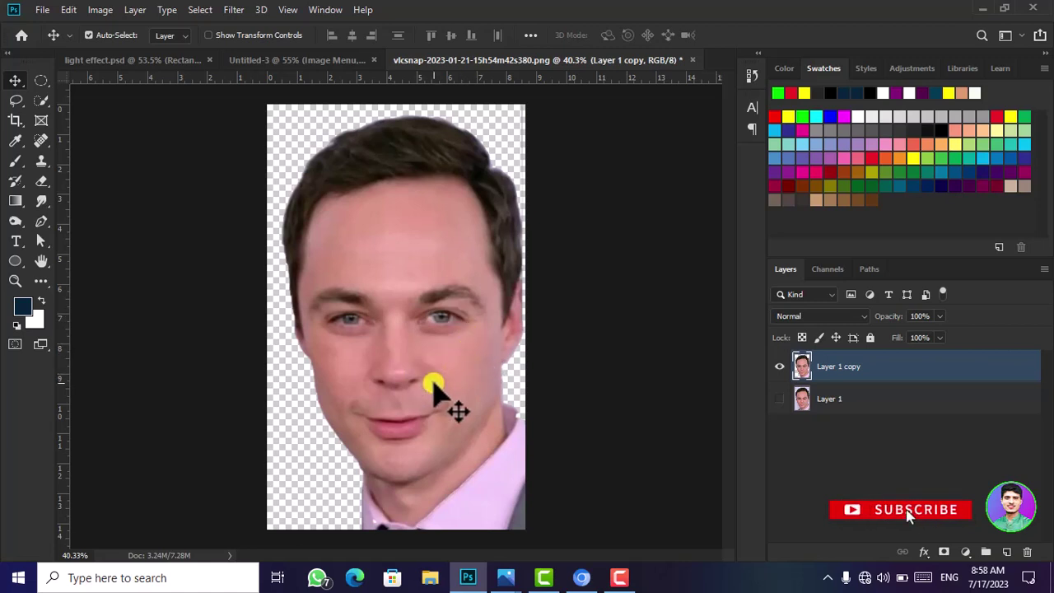
mouse_move(433, 384)
mouse_down()
mouse_move(431, 364)
mouse_move(436, 389)
mouse_up()
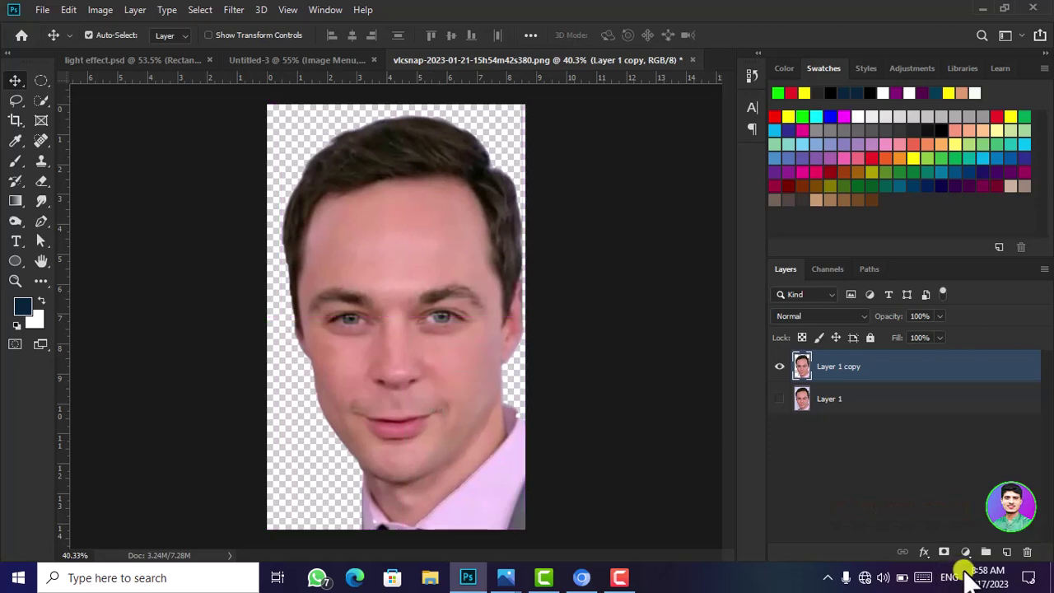
Add a Threshold adjustment layer at level 130 above the cutout and merge it with Layer 1 copy
click(968, 551)
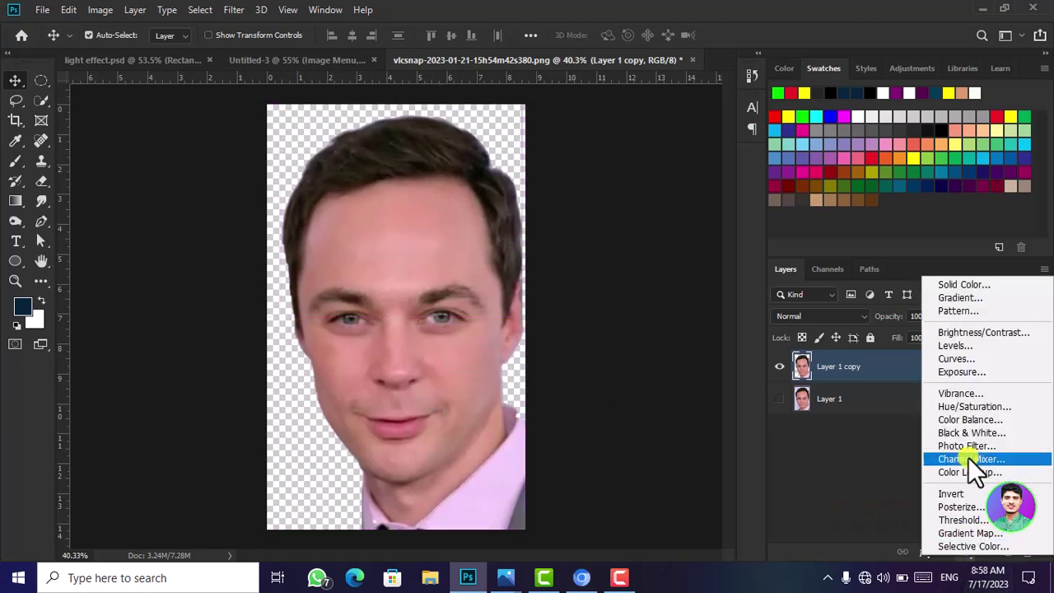
click(967, 518)
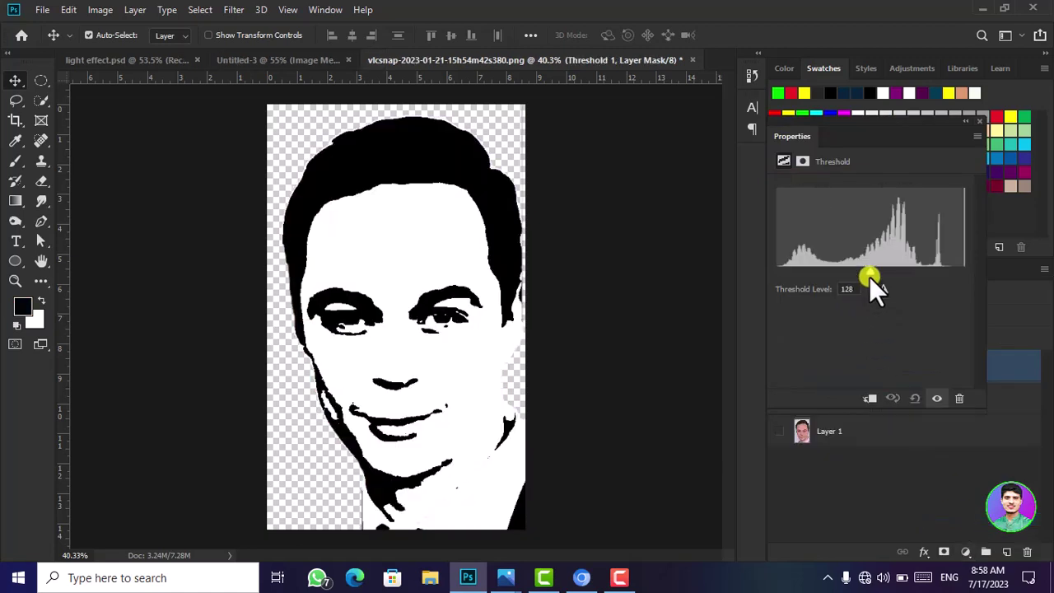
mouse_move(869, 270)
mouse_down()
mouse_move(860, 270)
mouse_move(871, 271)
mouse_up()
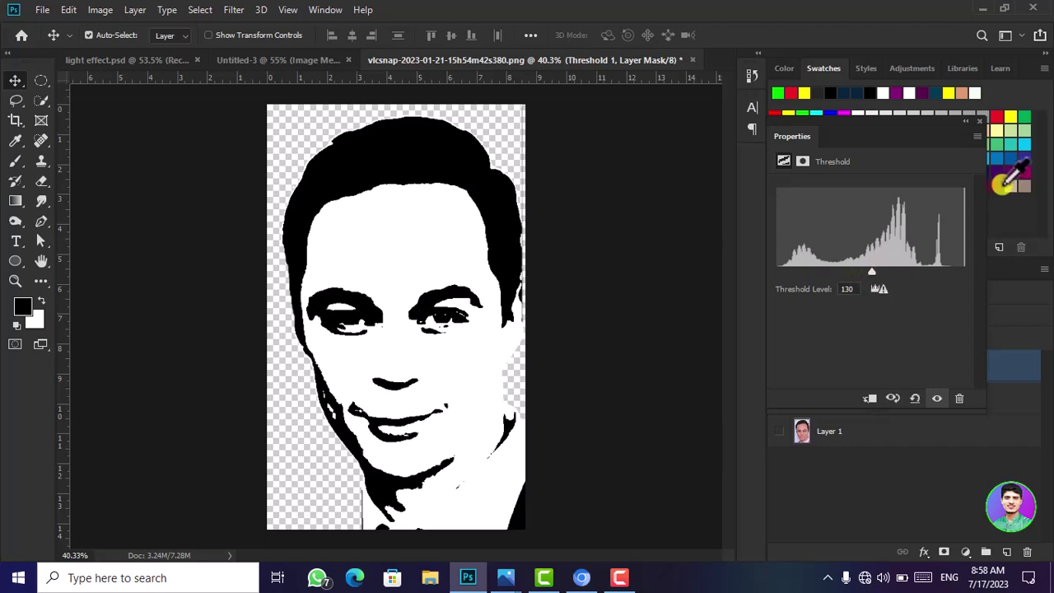
click(979, 121)
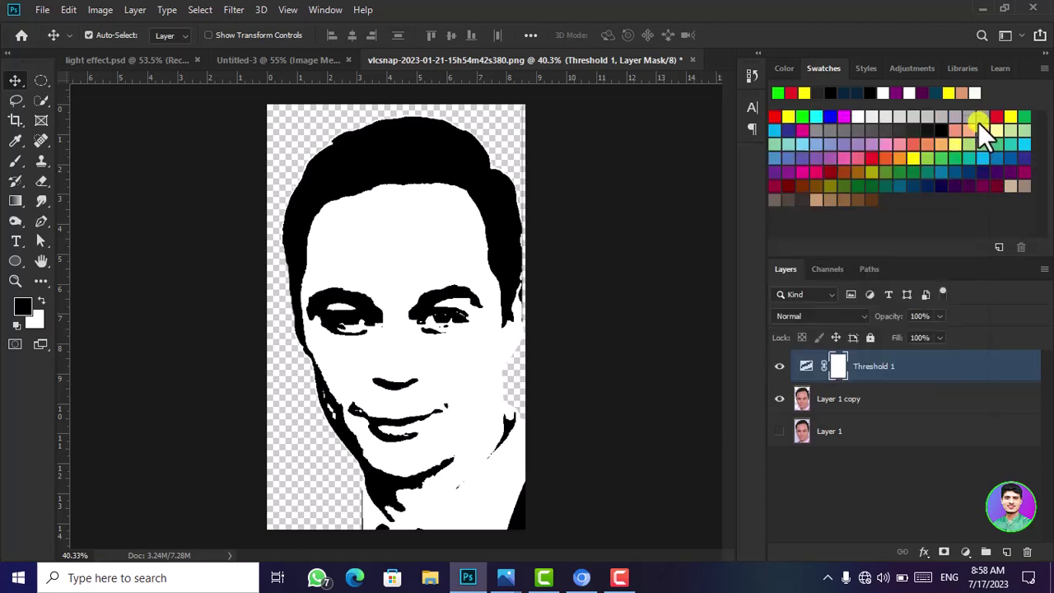
shift+click(884, 408)
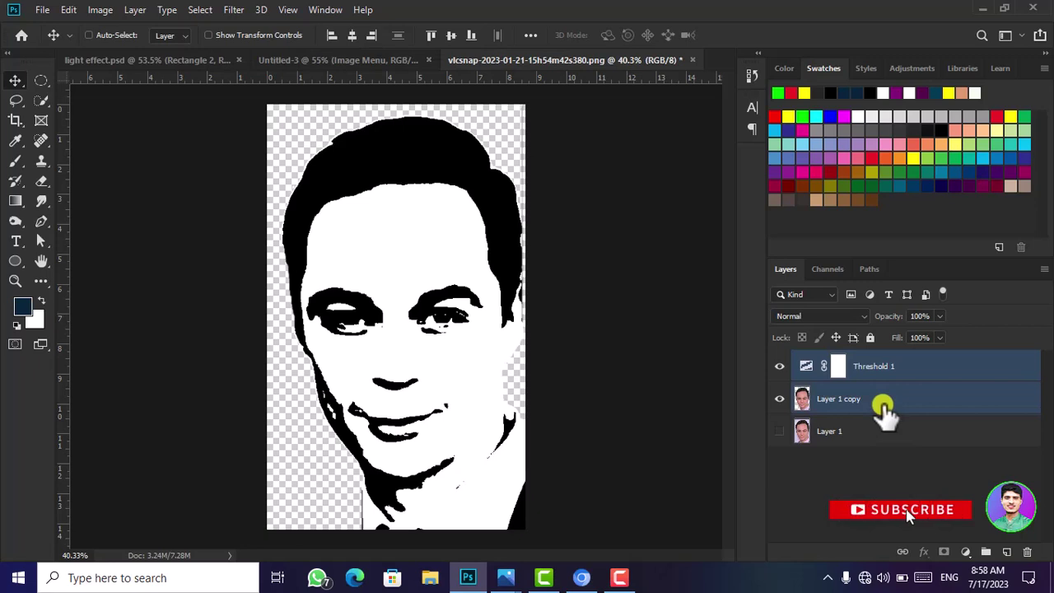
key(ctrl+e)
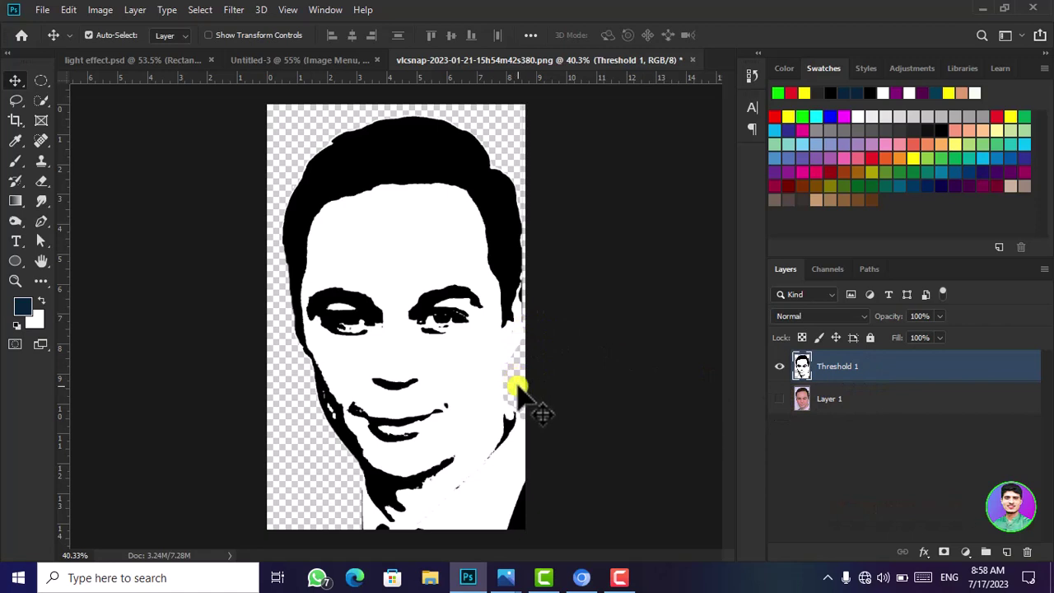
Add a bright yellow Solid Color fill layer (#fbfe01) between Layer 1 and the Threshold 1 layer
click(903, 405)
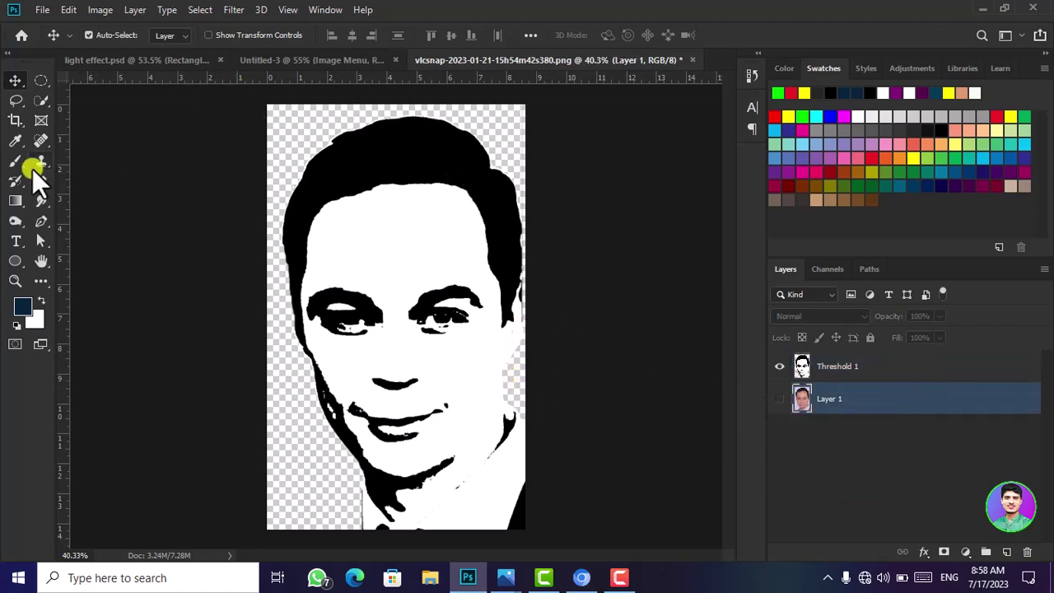
click(964, 551)
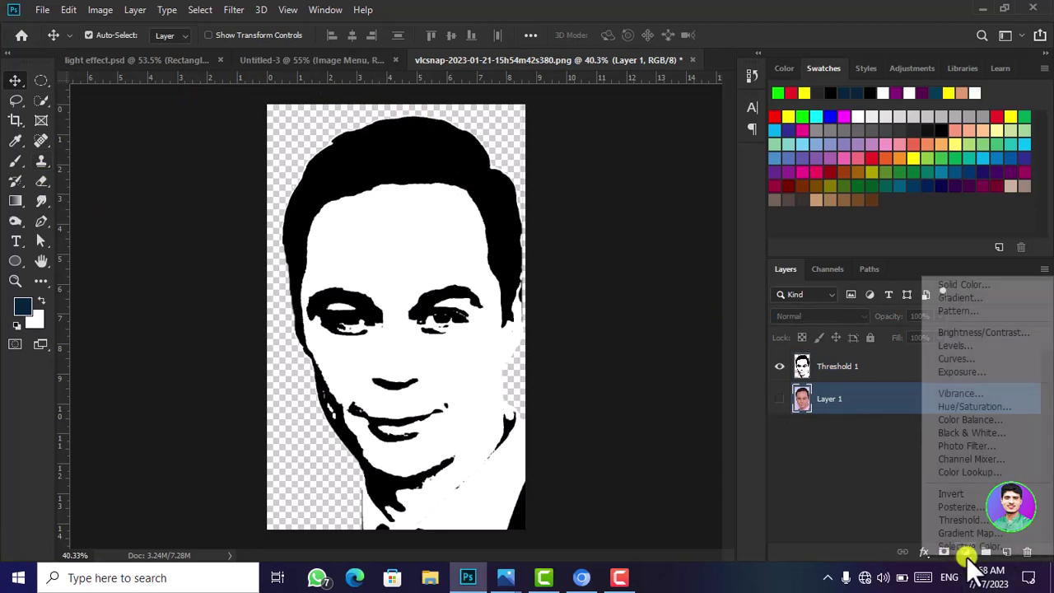
click(986, 281)
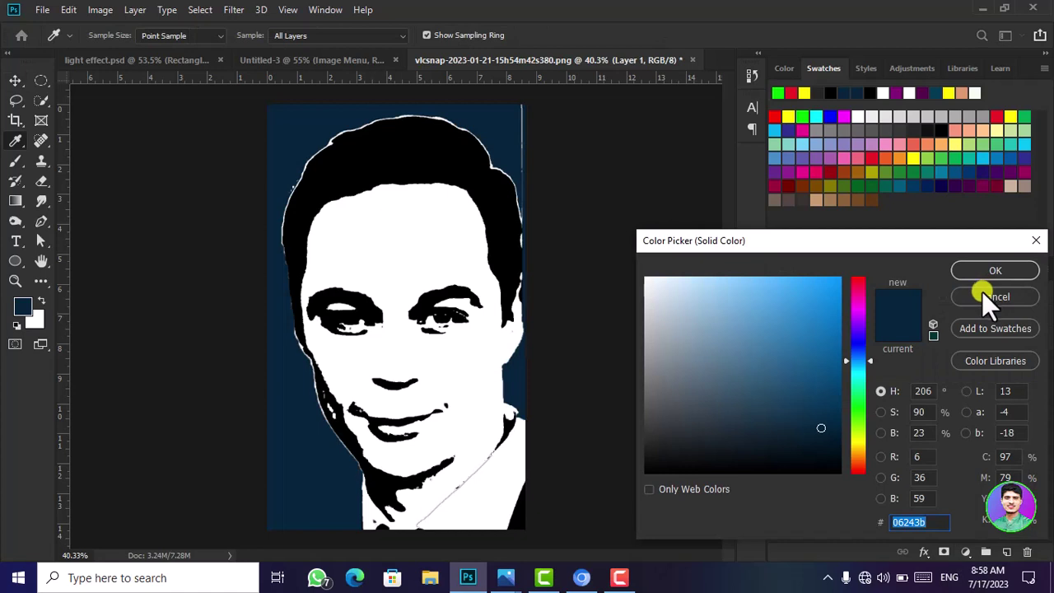
drag(860, 418, 858, 441)
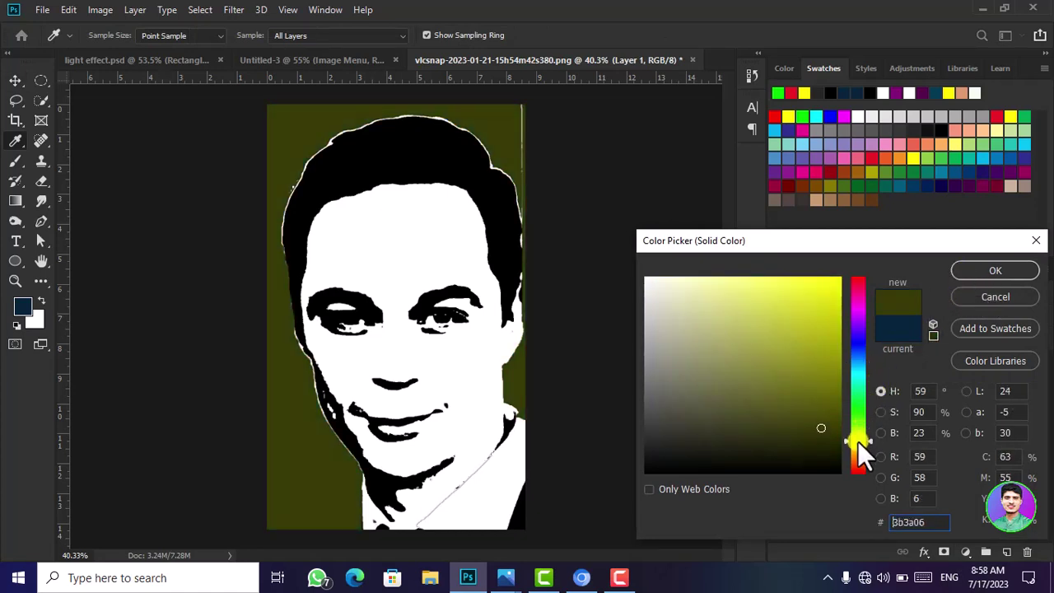
mouse_move(828, 398)
mouse_down()
mouse_move(830, 301)
mouse_move(840, 278)
mouse_up()
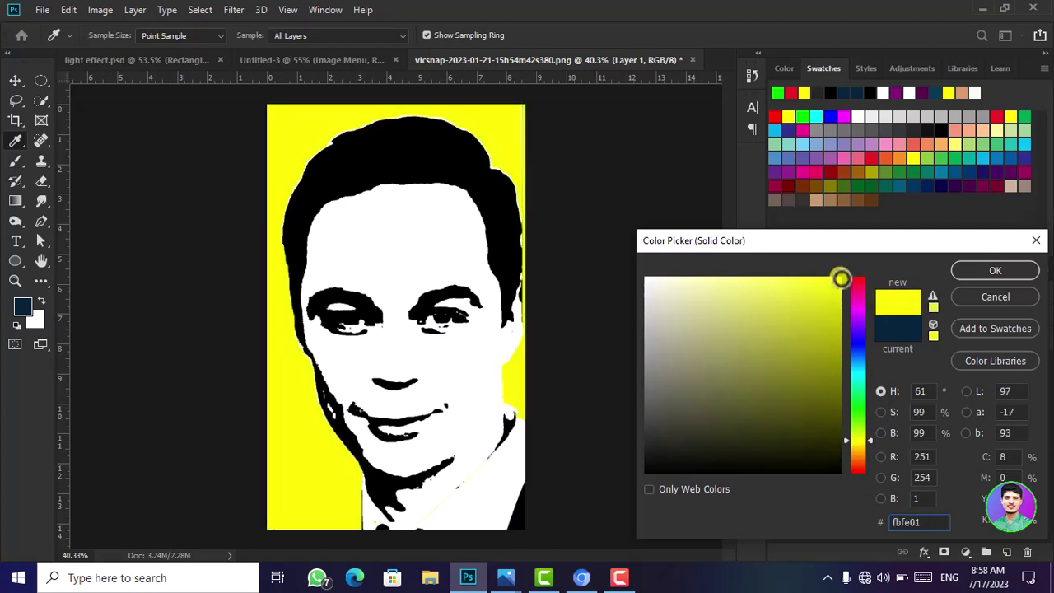
click(993, 275)
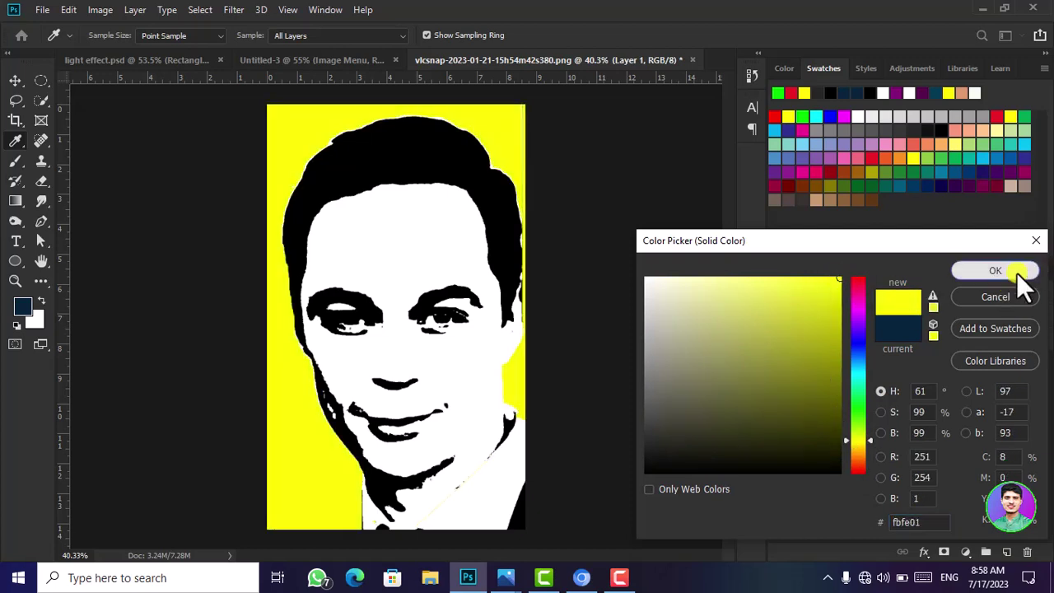
key(v)
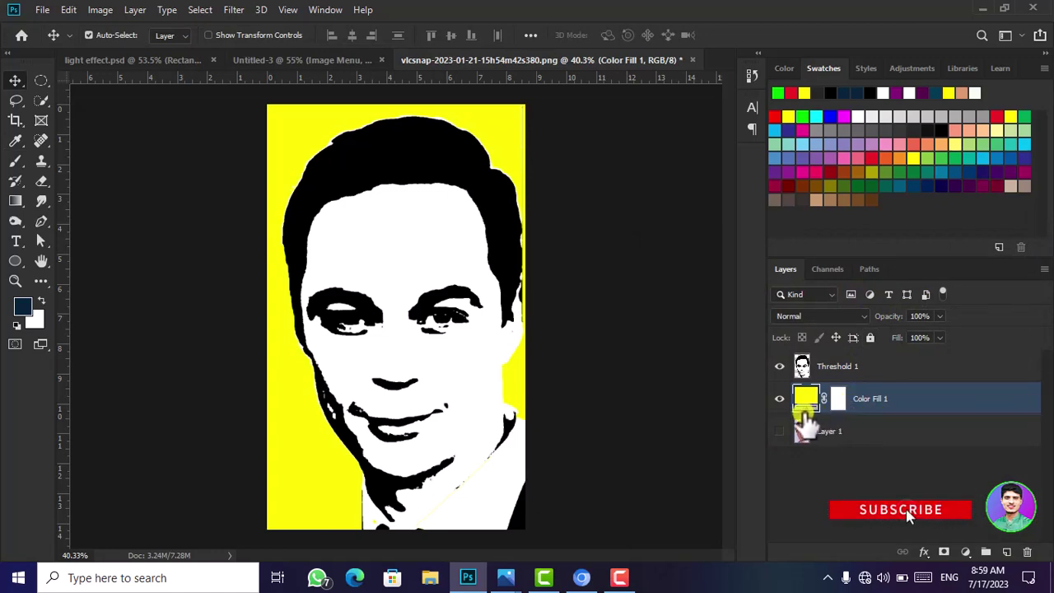
drag(805, 421, 889, 366)
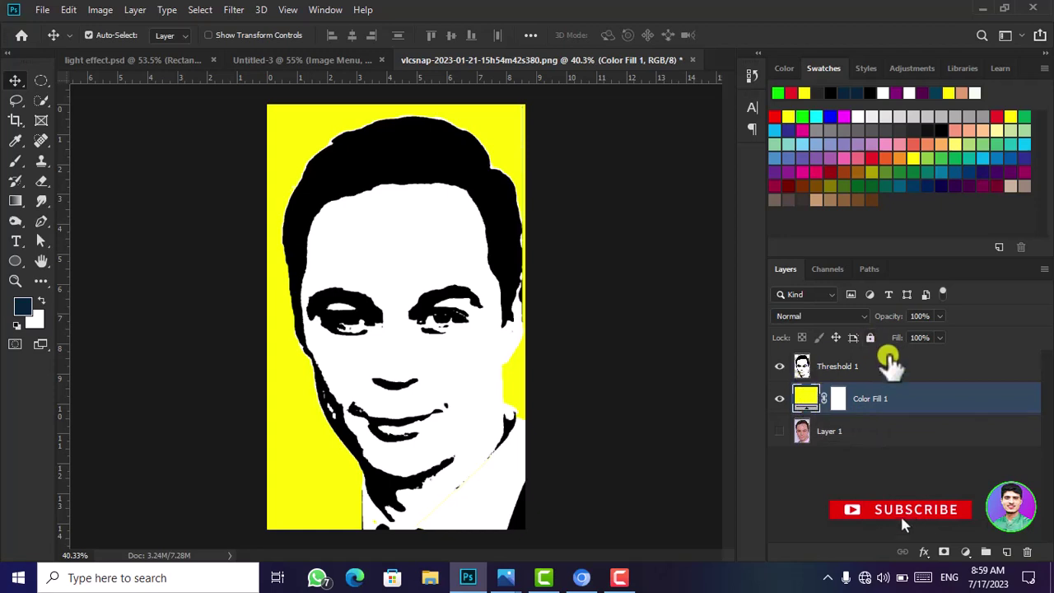
Select the white areas of the Threshold 1 layer with the Magic Wand Tool, delete them and deselect
click(887, 367)
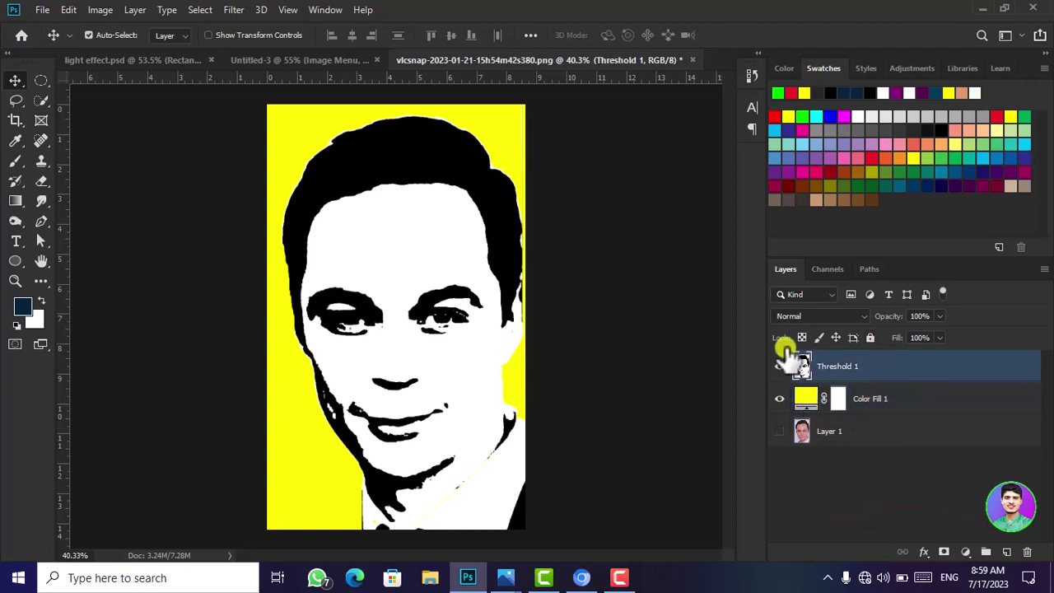
drag(46, 100, 92, 116)
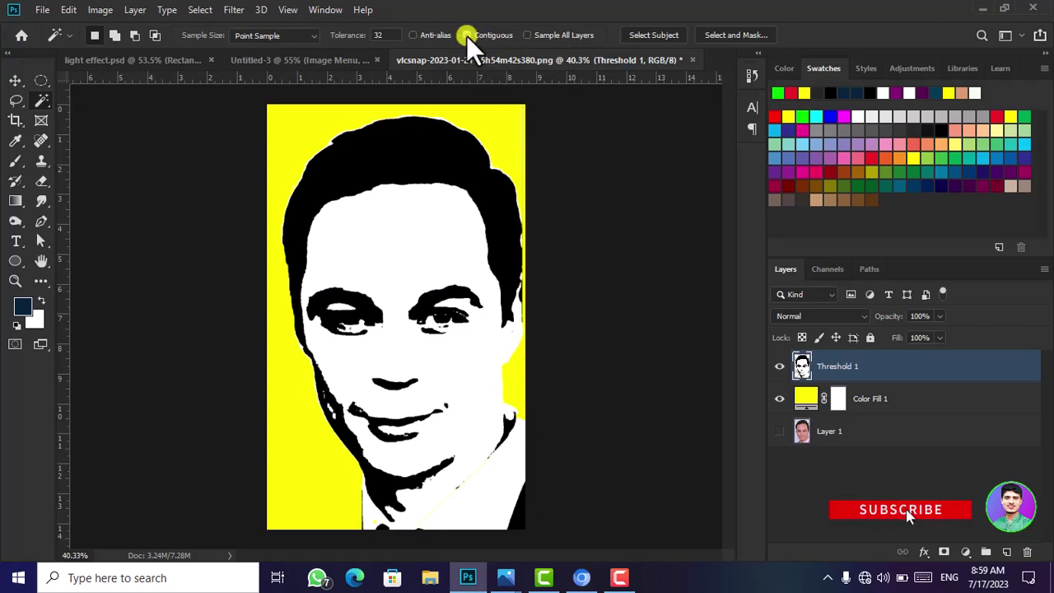
click(403, 225)
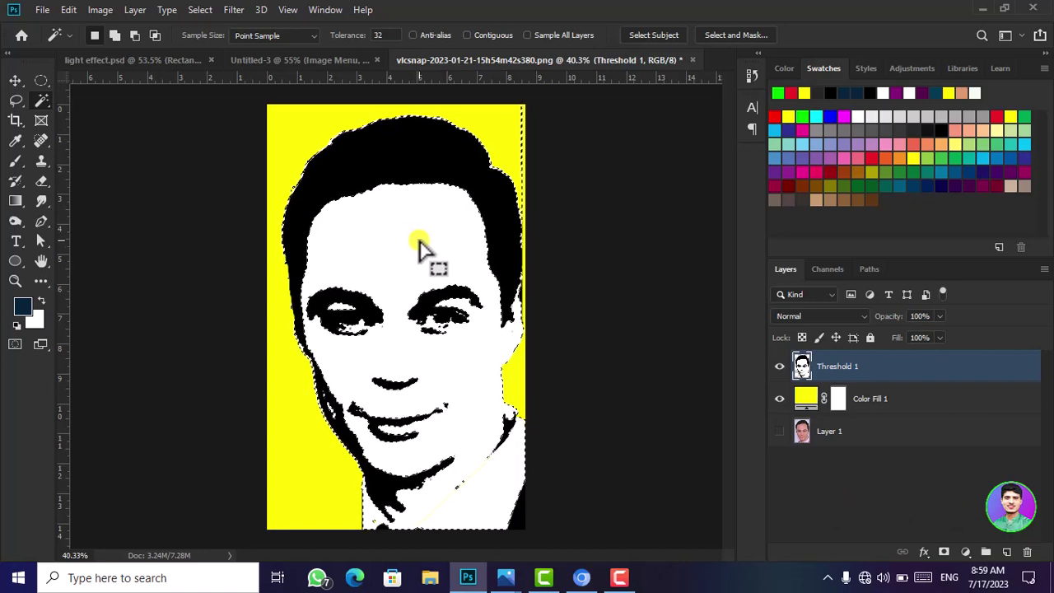
key(Delete)
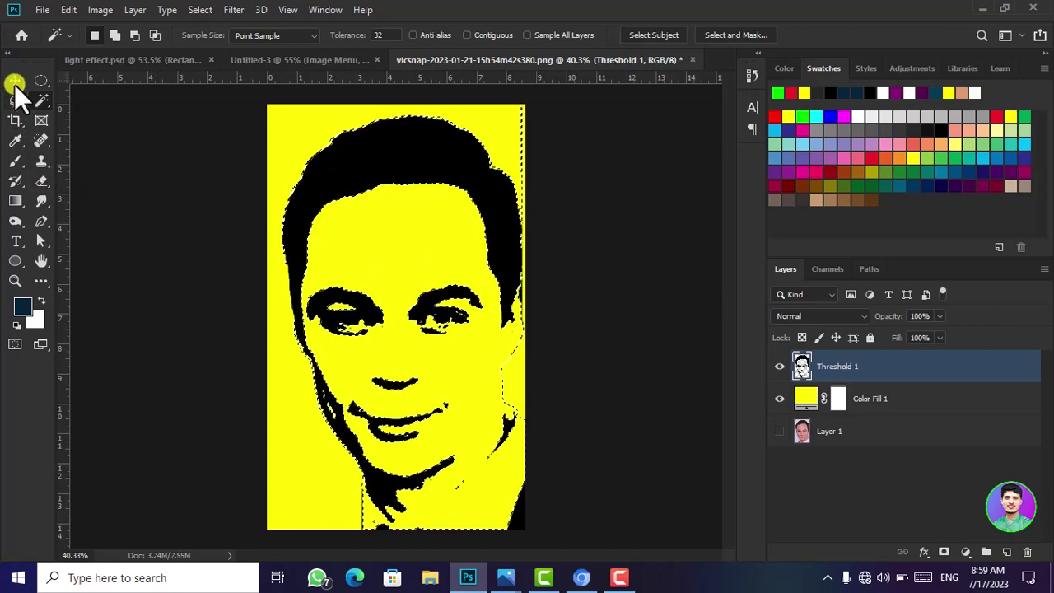
click(15, 81)
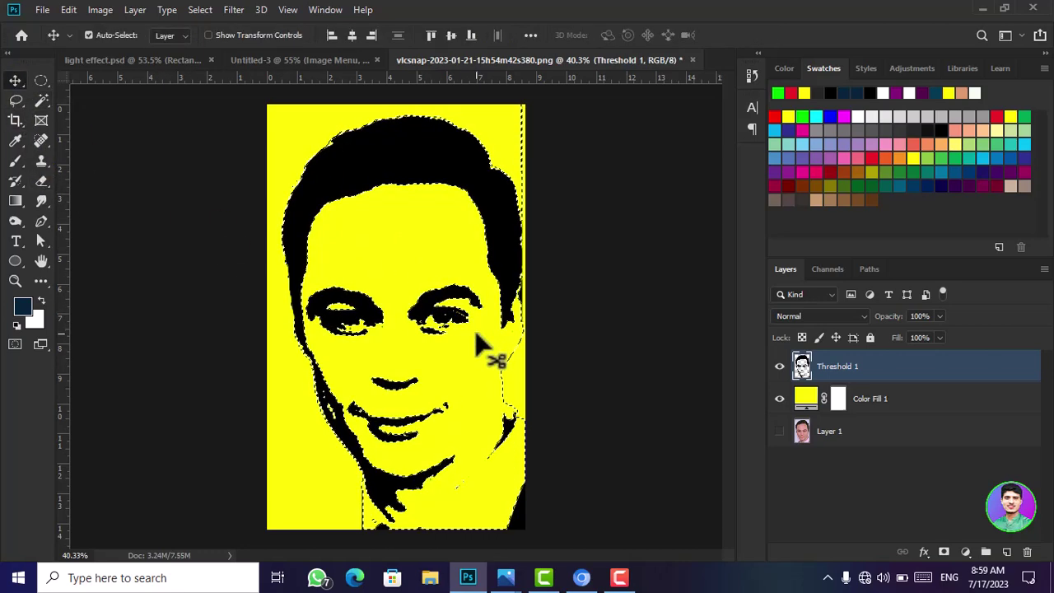
key(ctrl+d)
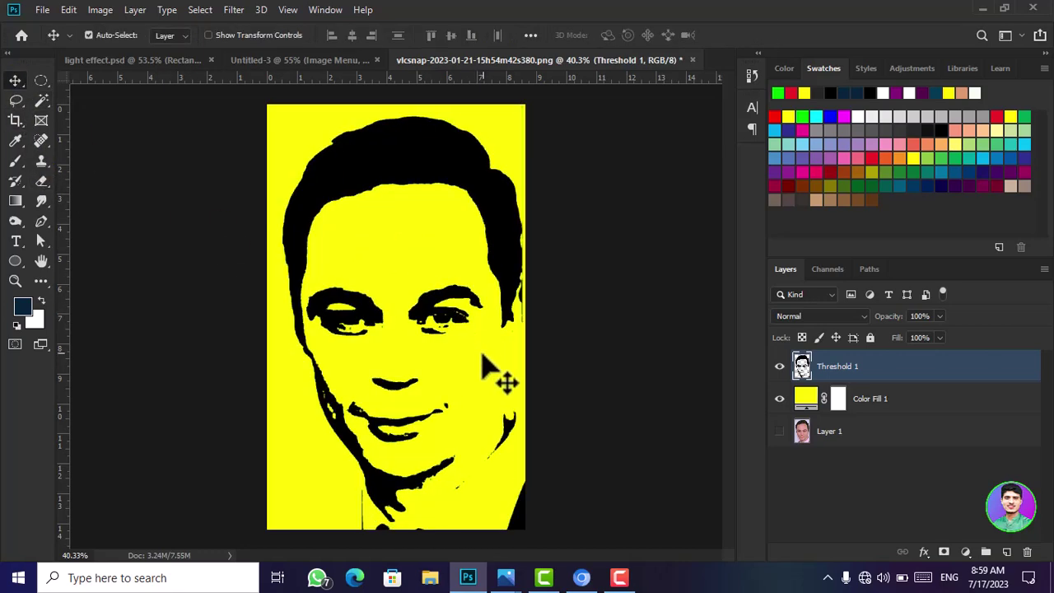
Show Layer 1 and compare the original portrait with the finished graphic by hiding and restoring the Threshold 1 and Color Fill 1 layers
scroll(482, 355, down, 1)
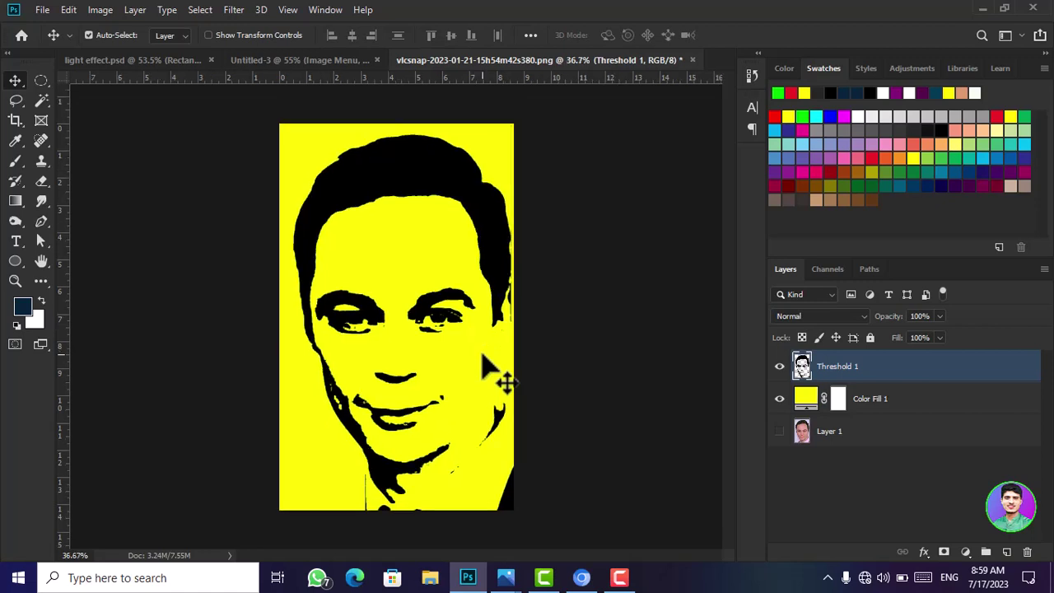
scroll(482, 356, up, 1)
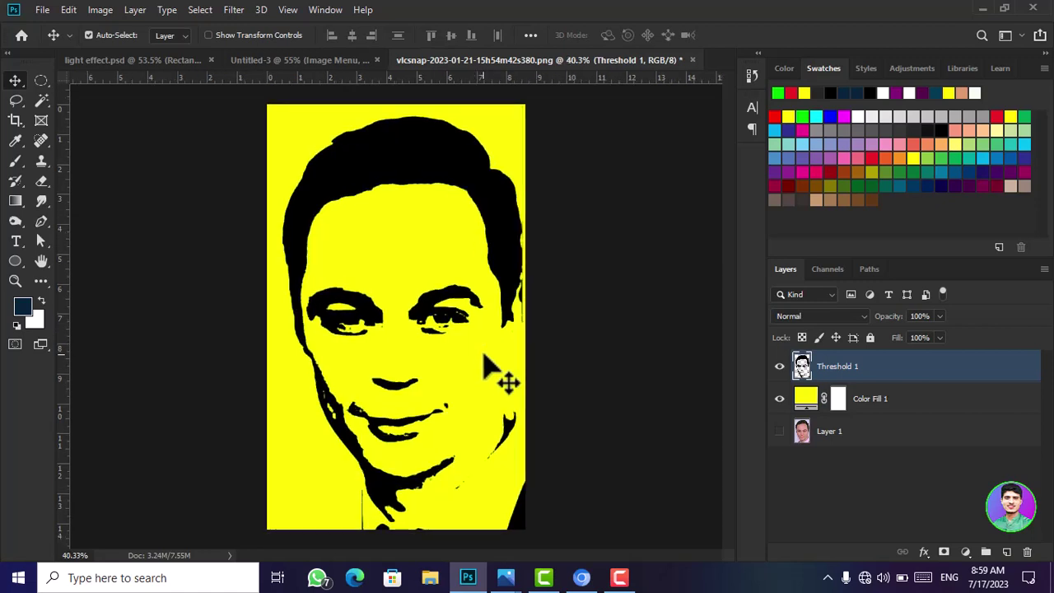
click(780, 430)
click(779, 399)
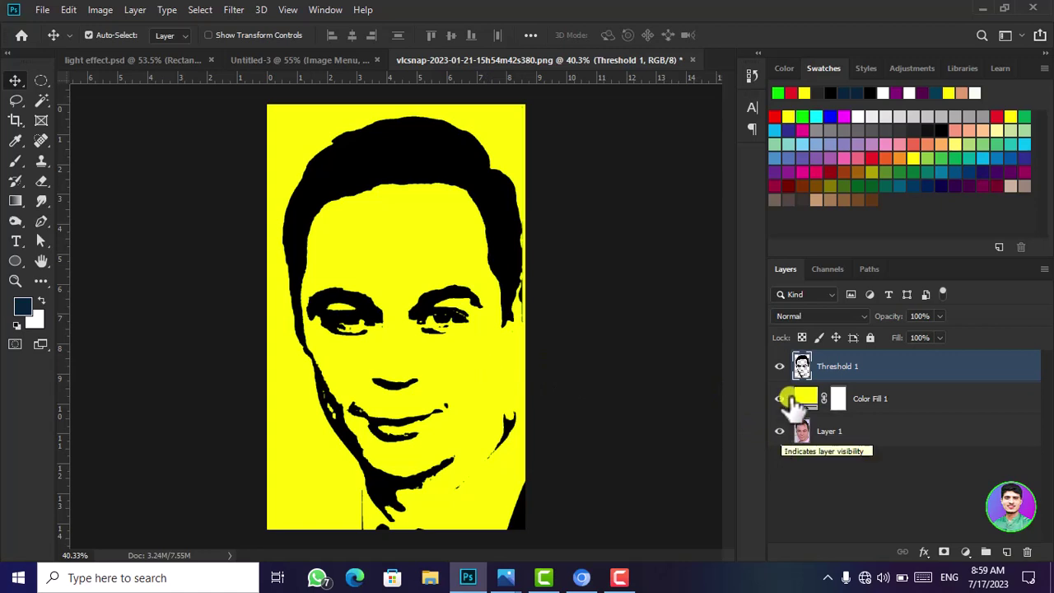
click(779, 366)
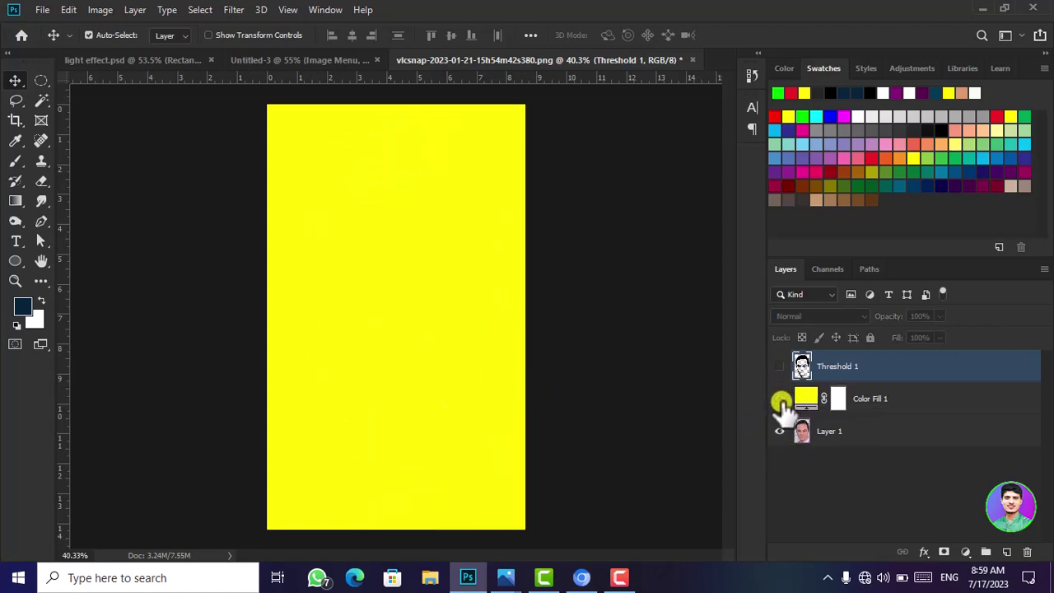
click(781, 402)
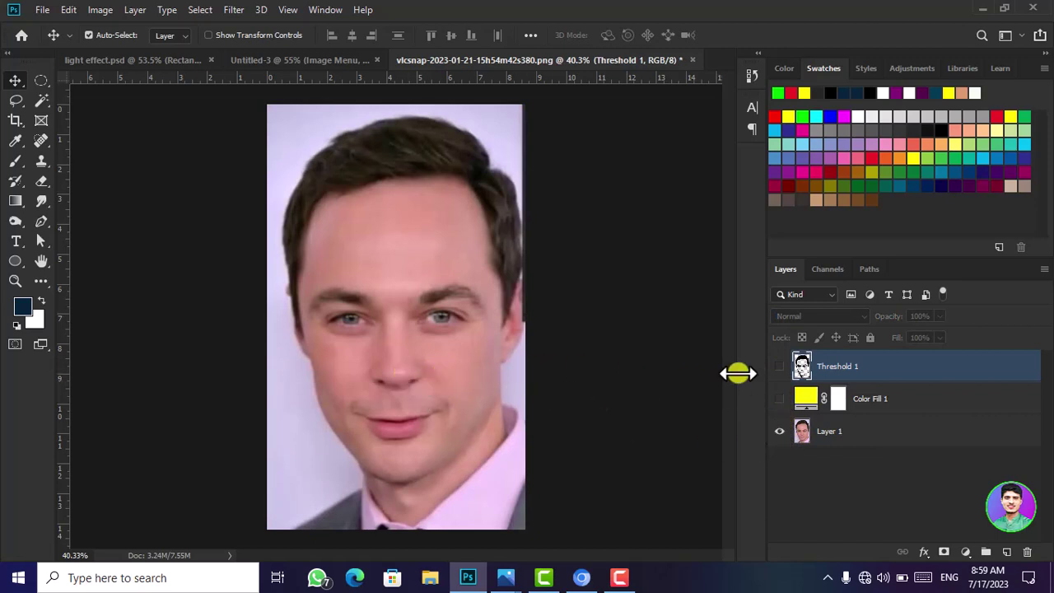
click(779, 398)
click(778, 366)
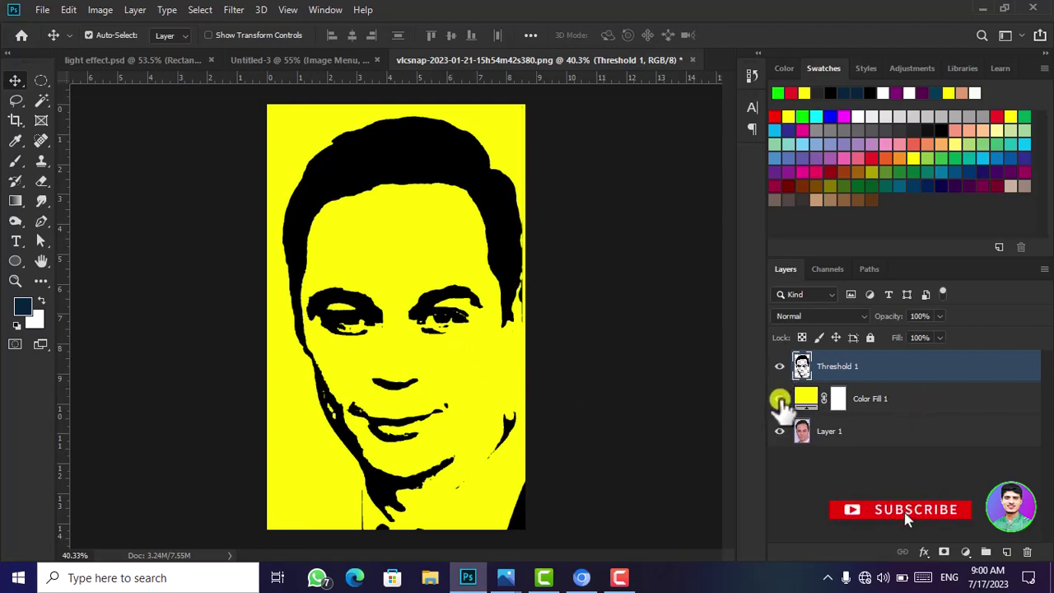
Check the black threshold artwork directly over the photo by toggling Color Fill 1 and Threshold 1 off and back on
click(779, 399)
click(779, 366)
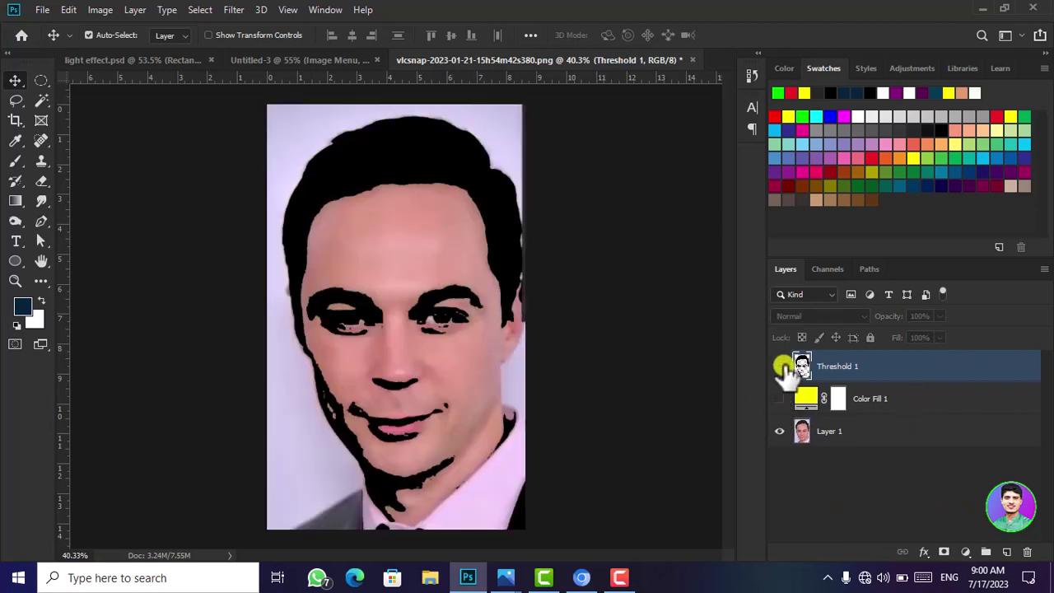
click(779, 366)
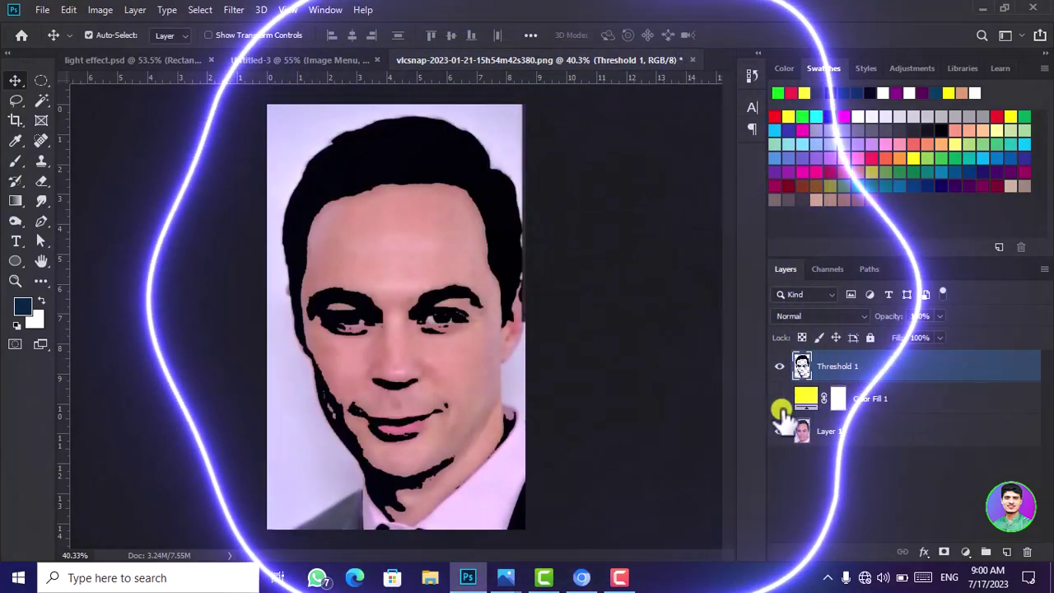
click(778, 398)
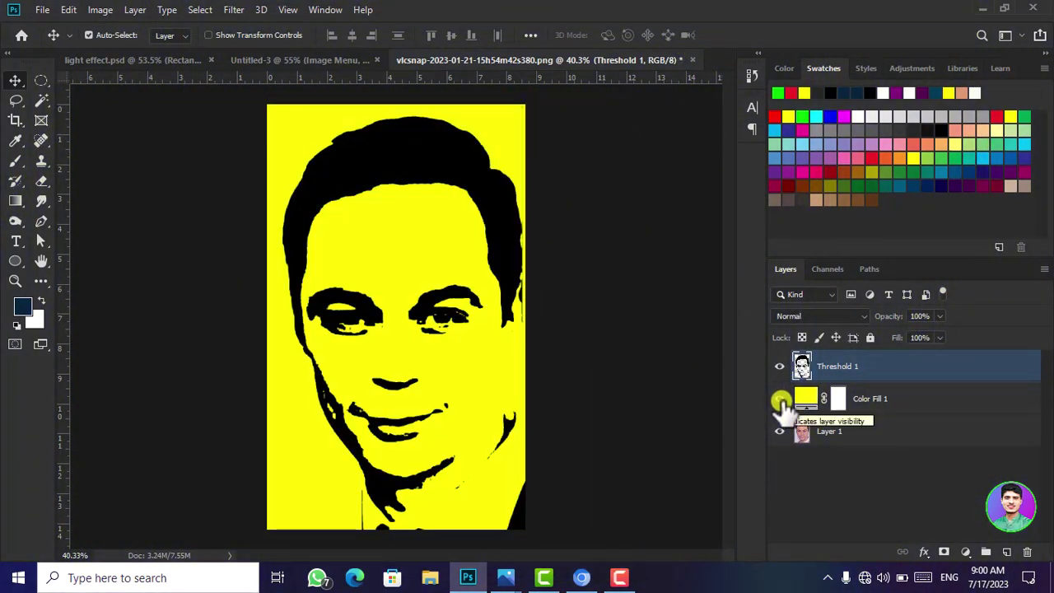